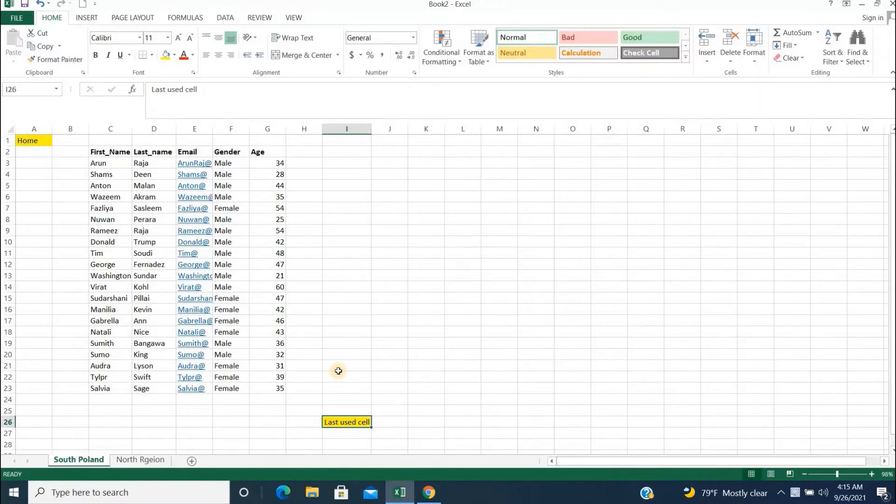
# Use Go To to jump to cell C2 of the South Poland sheet
pyautogui.press('F5')
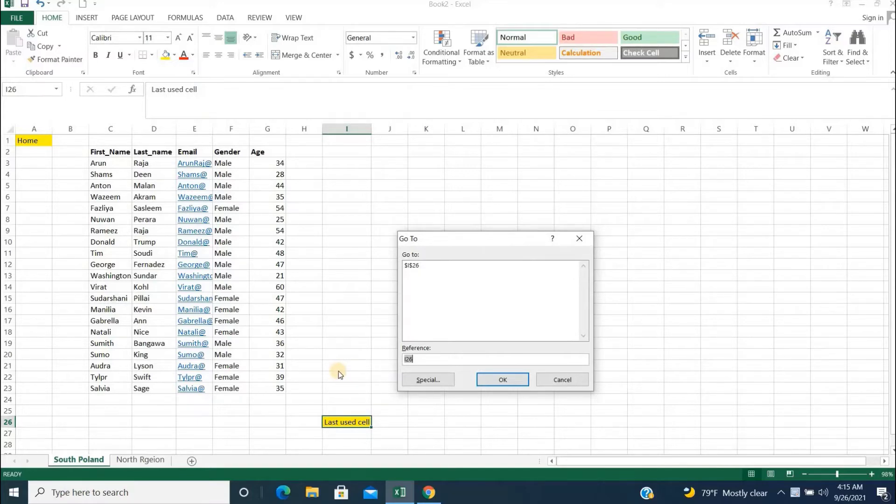
pyautogui.write('c2')
pyautogui.press('Return')
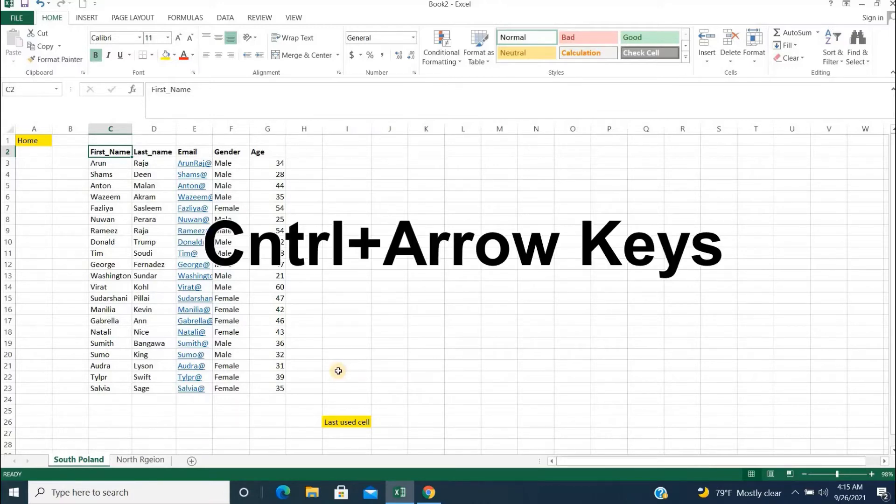
# Jump around the data table's four corners, from C2 to G2, G23, C23 and back to C2
pyautogui.hotkey('ctrl', 'Right')
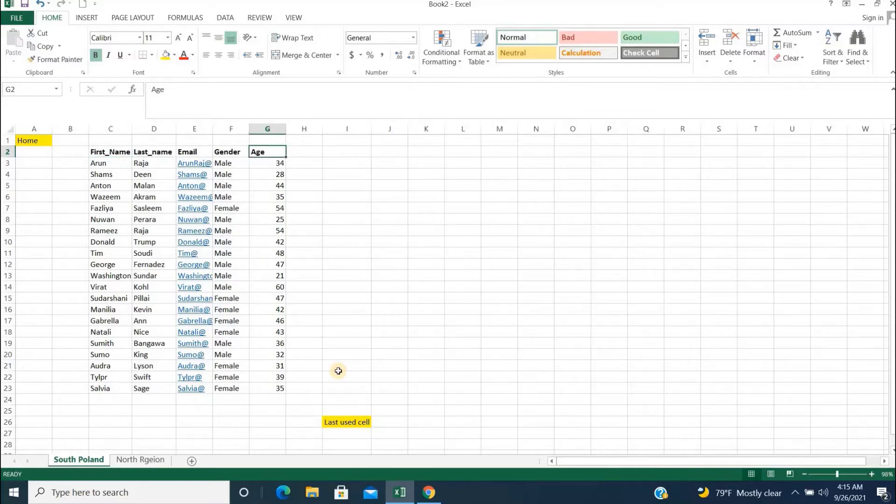
pyautogui.hotkey('ctrl', 'Down')
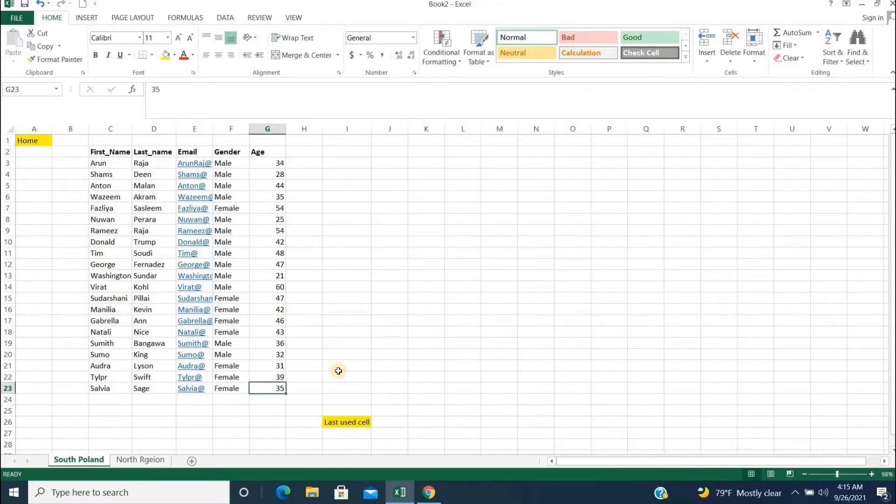
pyautogui.hotkey('ctrl', 'Left')
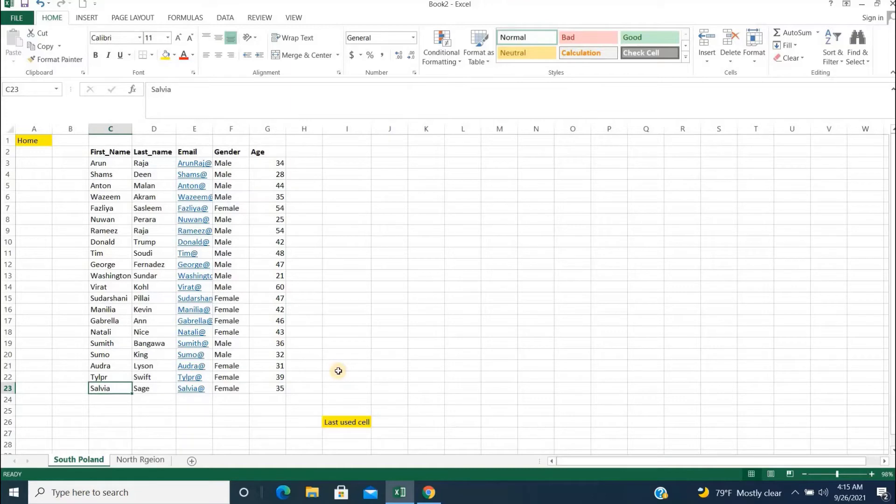
pyautogui.hotkey('ctrl', 'Up')
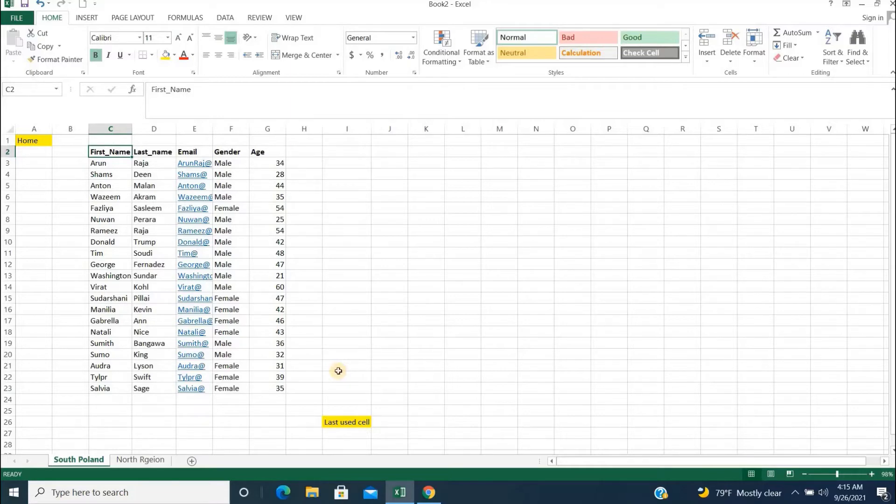
# Find a person's first name in the worksheet and list every match
pyautogui.hotkey('shift', 'F5')
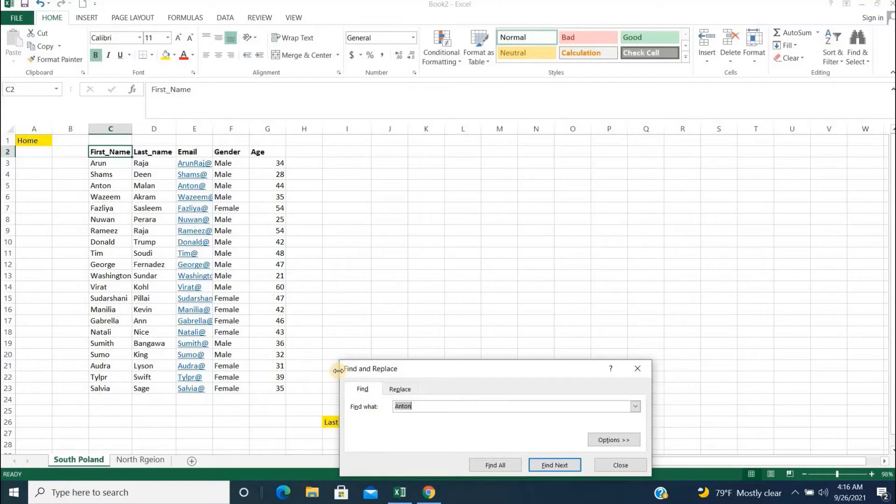
pyautogui.write('Anton')
pyautogui.press('Return')
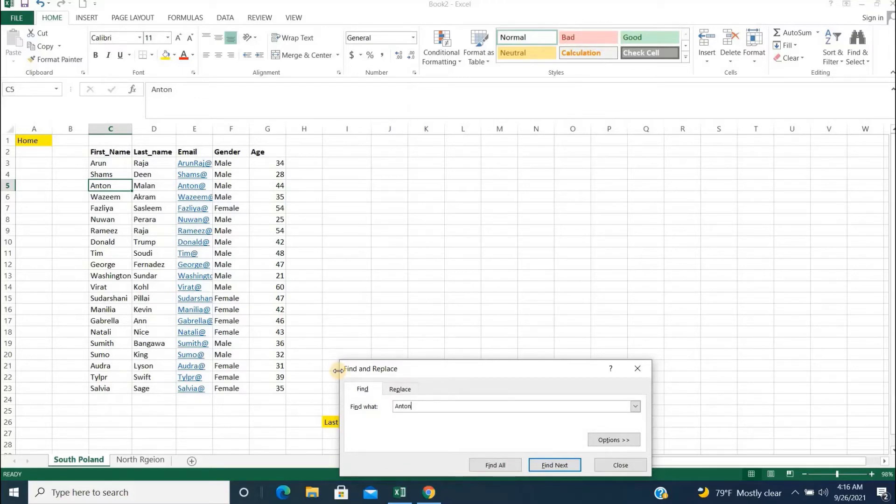
pyautogui.click(492, 466)
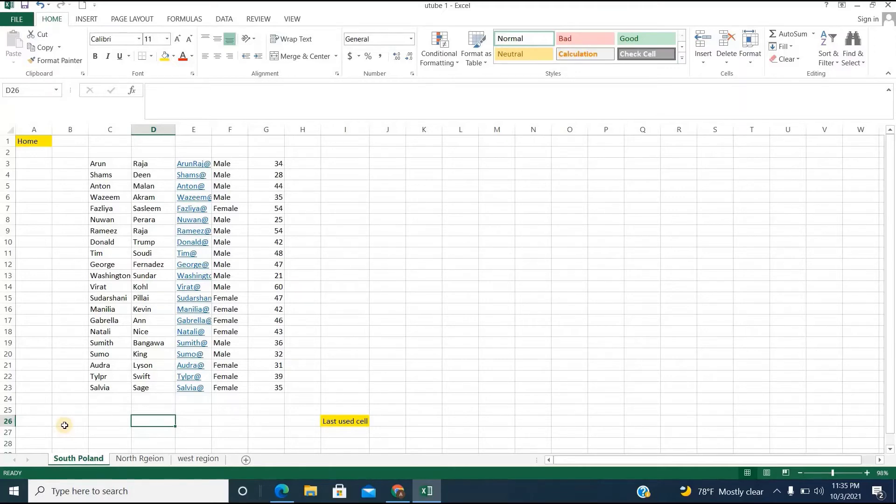
# Switch to the worksheet that follows South Poland
pyautogui.hotkey('ctrl', 'pagedown')
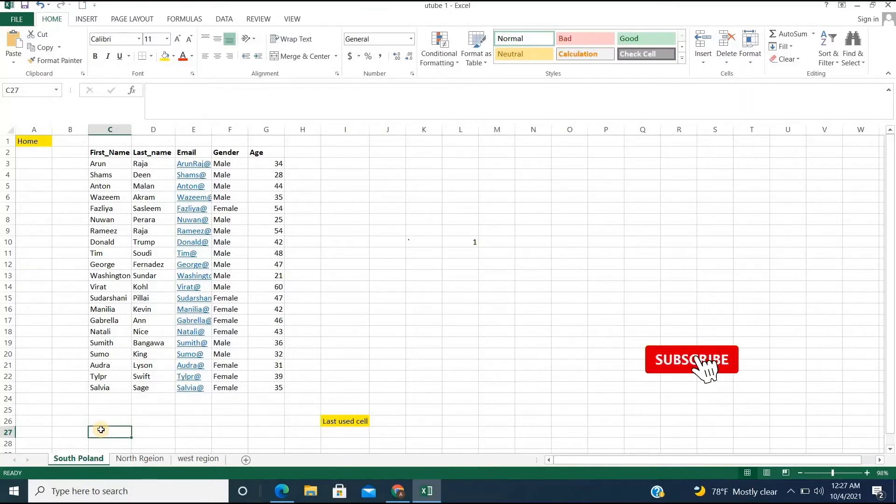
# Go to cell C2 on the South Poland sheet and select the entire data table around it
pyautogui.hotkey('ctrl', 'g')
pyautogui.write('C2')
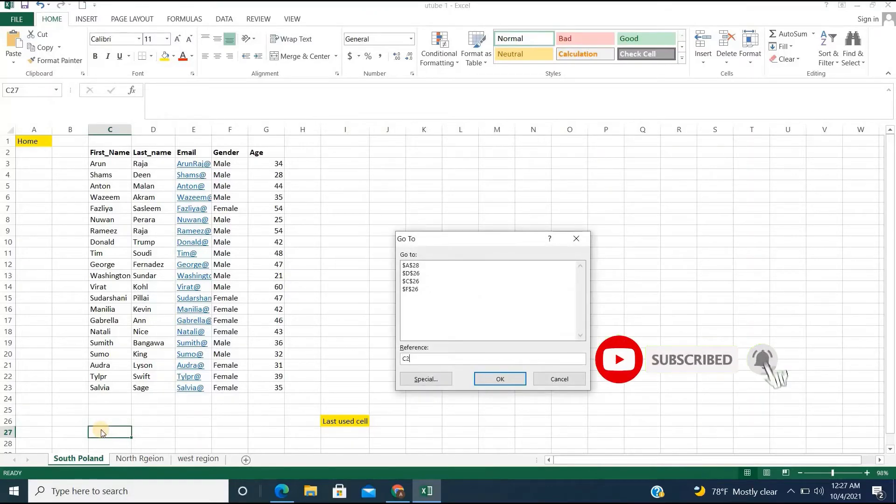
pyautogui.press('Return')
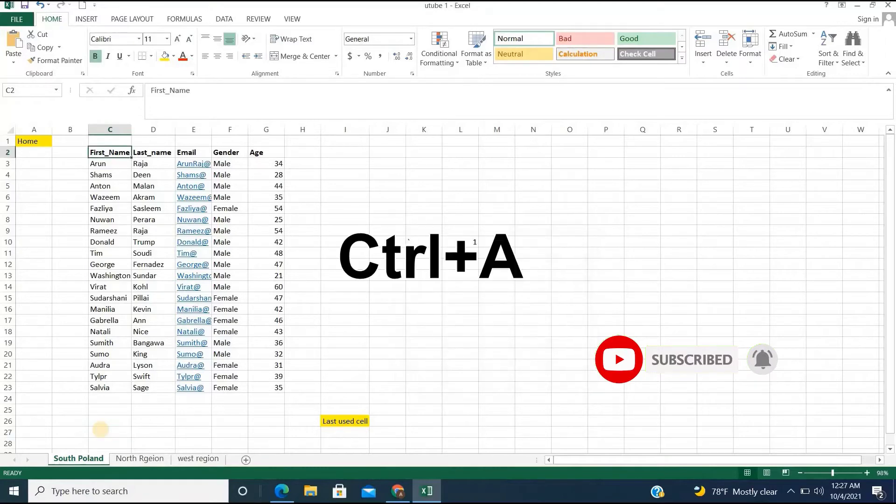
pyautogui.hotkey('ctrl', 'a')
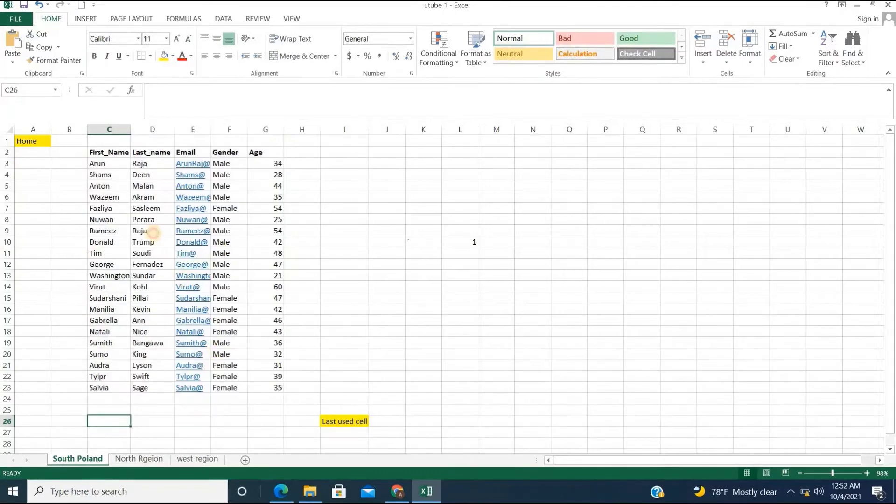
# Starting from cell D9 each time, extend the selection to the data's right, left, upper and lower edges
pyautogui.click(153, 230)
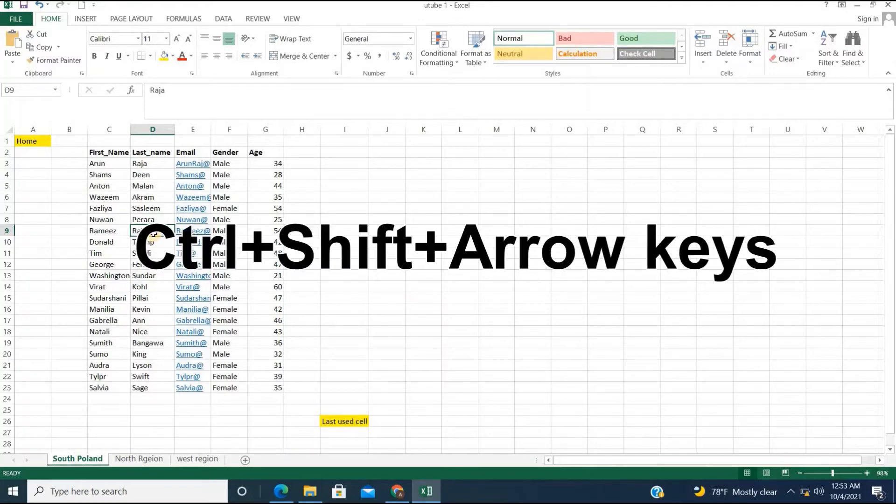
pyautogui.hotkey('ctrl', 'shift', 'Right')
pyautogui.click(153, 233)
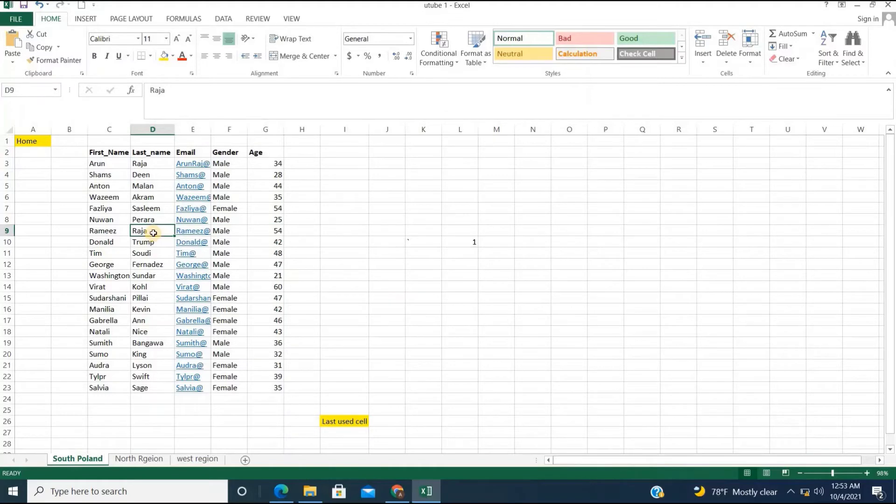
pyautogui.hotkey('ctrl', 'shift', 'Left')
pyautogui.click(154, 233)
pyautogui.hotkey('ctrl', 'shift', 'Up')
pyautogui.click(154, 233)
pyautogui.hotkey('ctrl', 'shift', 'Down')
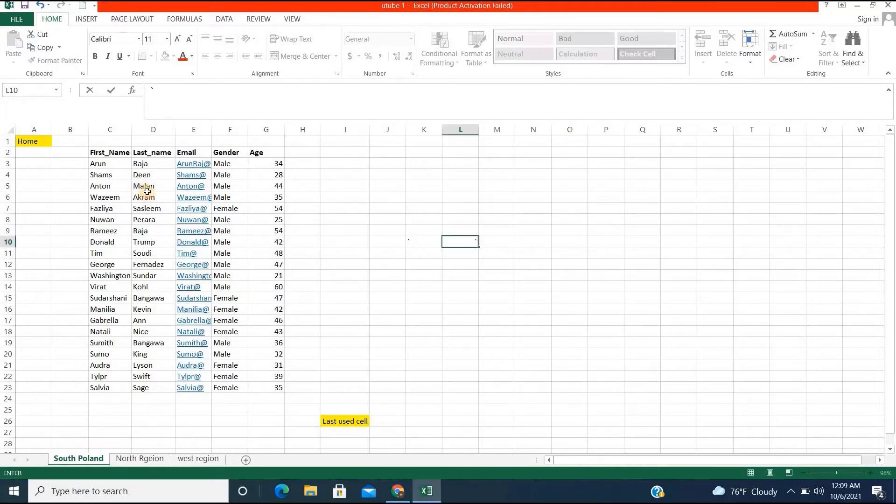
# Copy the range D5:F8 to cell I5 and undo the paste
pyautogui.moveTo(140, 189); pyautogui.dragTo(225, 214)
pyautogui.hotkey('ctrl', 'c')
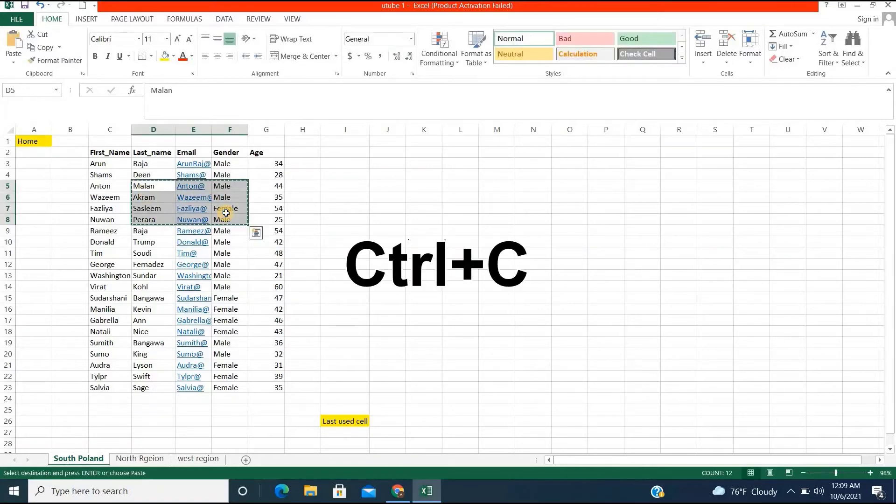
pyautogui.click(333, 189)
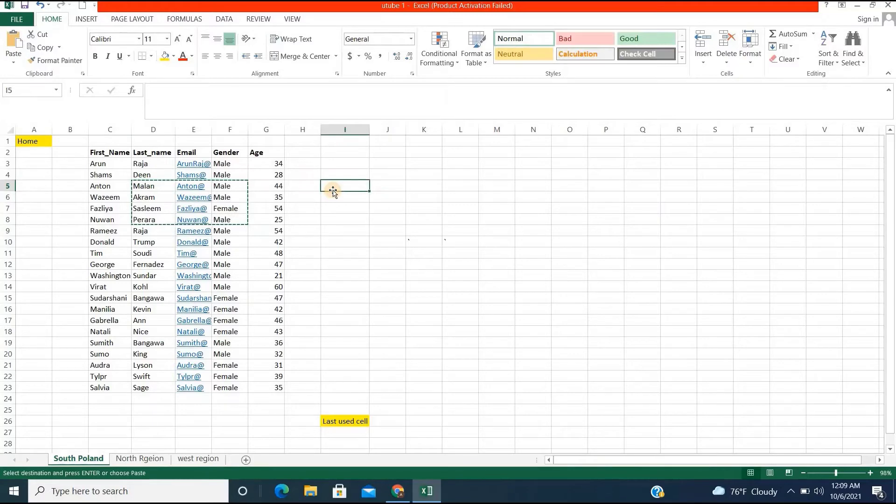
pyautogui.hotkey('ctrl', 'v')
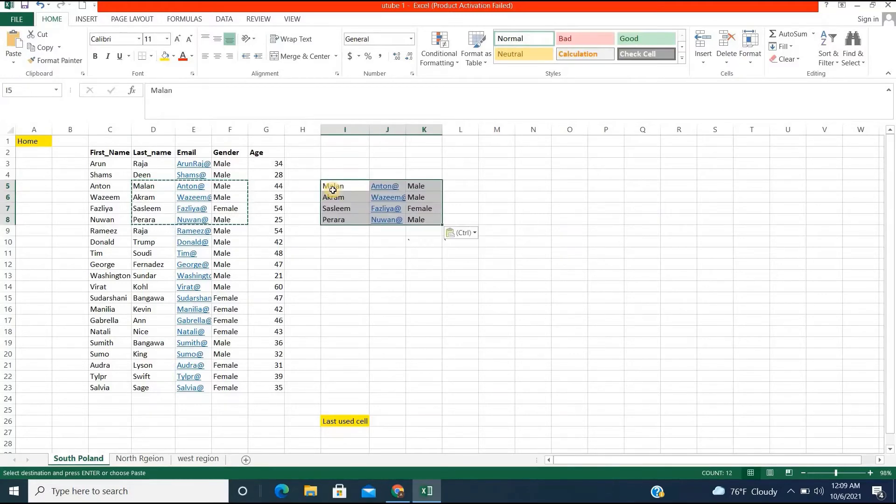
pyautogui.hotkey('ctrl', 'z')
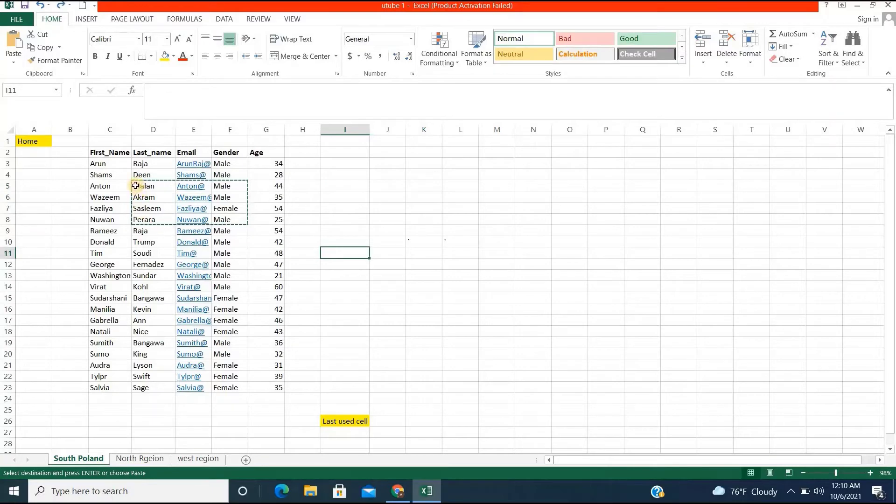
# Copy the range D5:F8 again and paste it at cell I5
pyautogui.moveTo(135, 186); pyautogui.dragTo(225, 218)
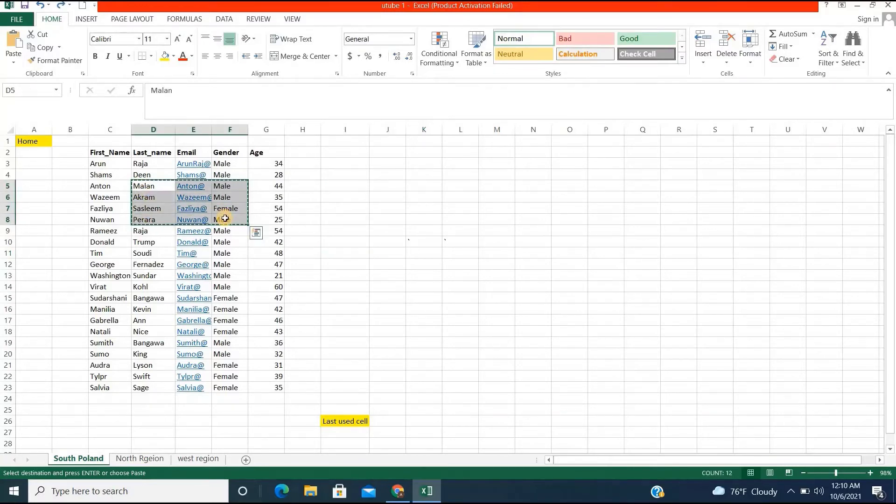
pyautogui.hotkey('alt', 'e')
pyautogui.press('c')
pyautogui.click(348, 185)
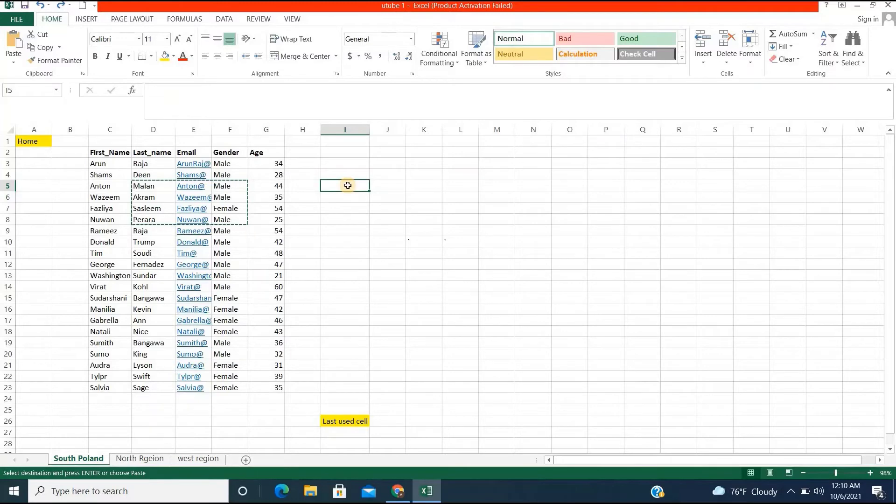
pyautogui.press('alt')
pyautogui.press('e')
pyautogui.press('p')
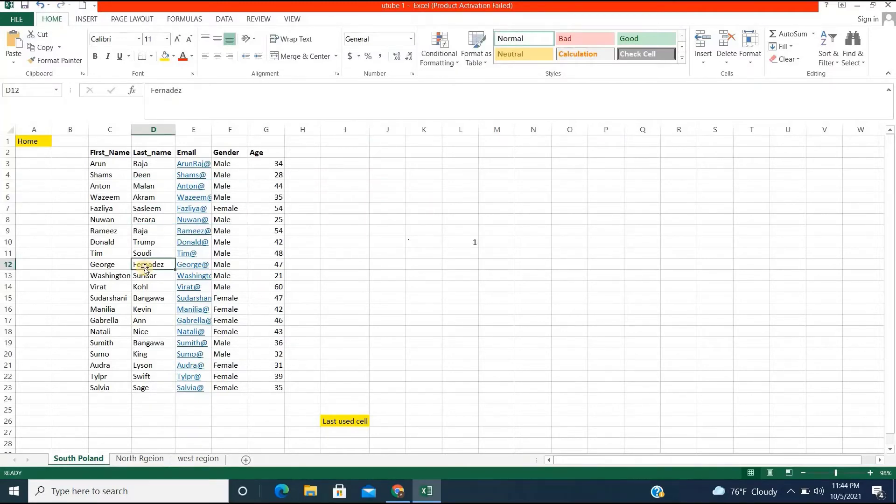
# Select the whole of column D, followed by the whole of row 14
pyautogui.hotkey('ctrl', 'space')
pyautogui.click(144, 283)
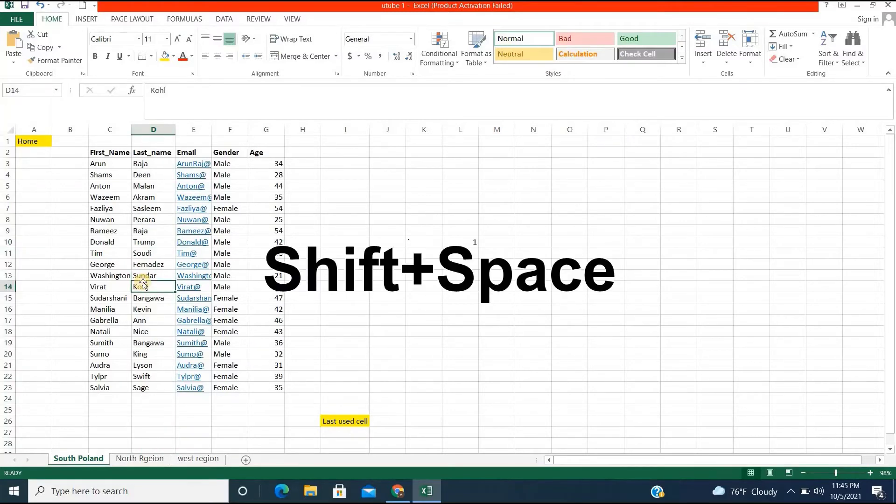
pyautogui.hotkey('shift', 'space')
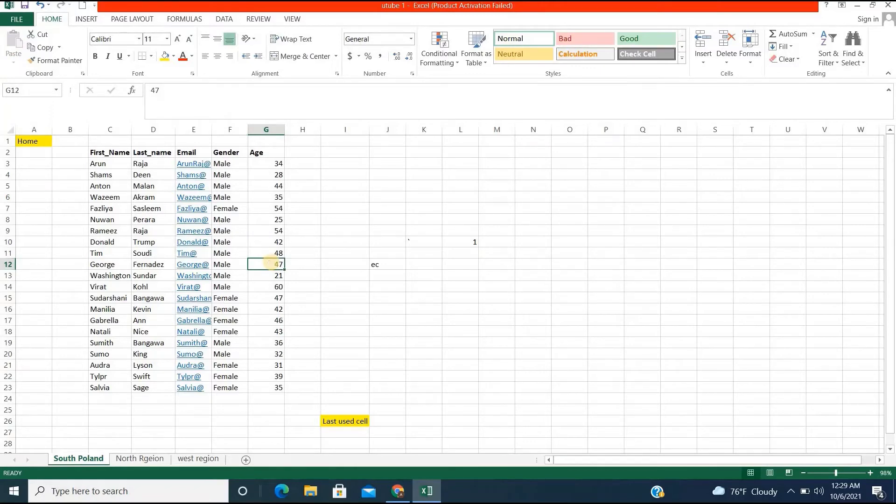
# Open cell G12 in the Age column for editing
pyautogui.press('F2')
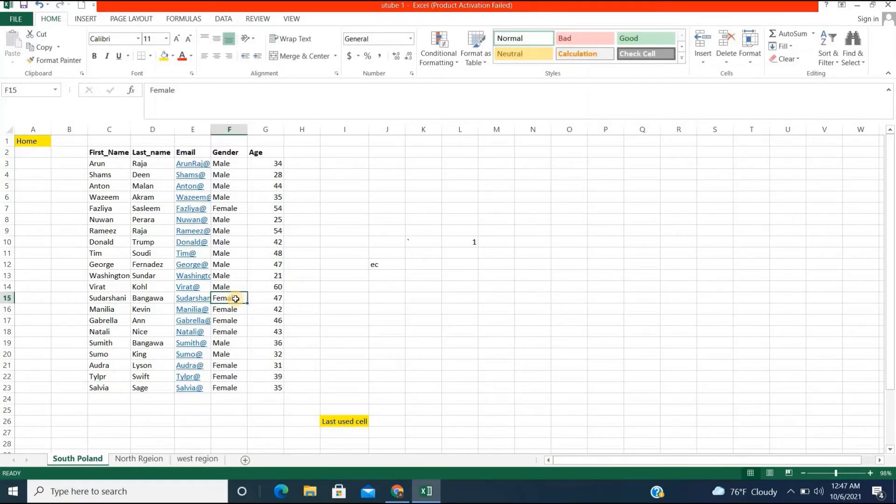
# Insert a blank row at row 15 and delete it again
pyautogui.hotkey('shift', 'space')
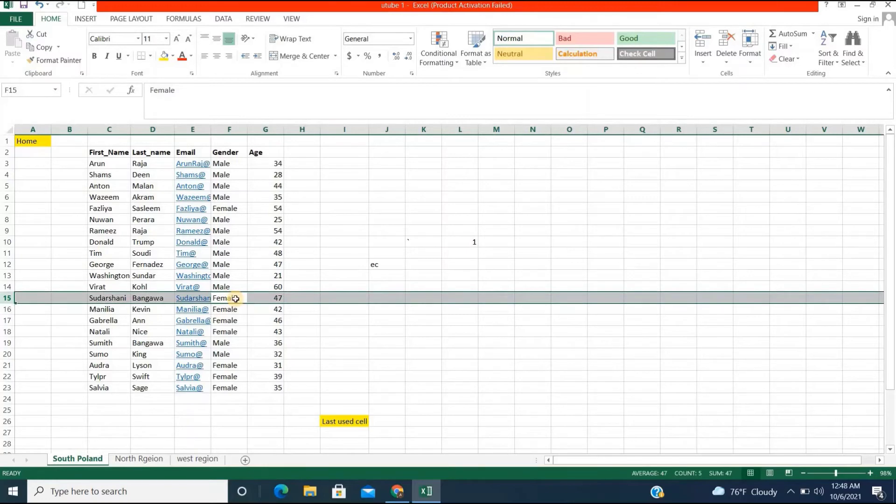
pyautogui.hotkey('ctrl', 'shift', '+')
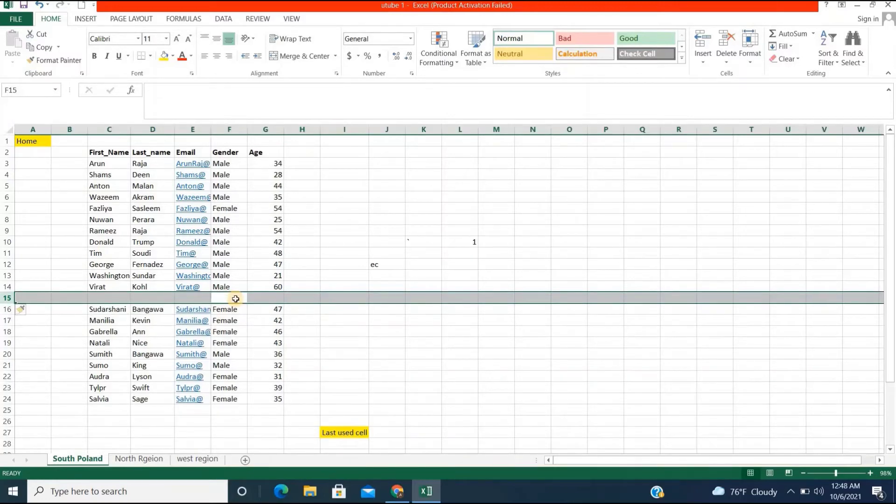
pyautogui.hotkey('ctrl', '-')
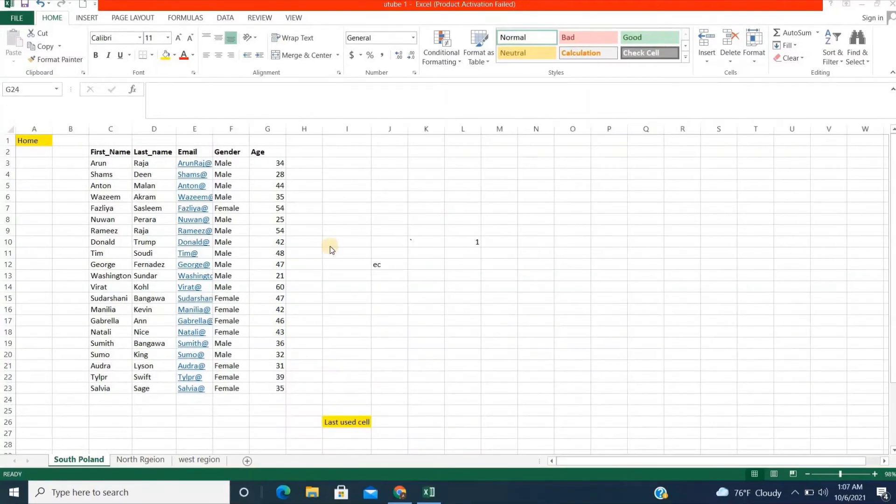
# Enter the formula =G3 in cell H3 and fill it down into H4
pyautogui.click(296, 162)
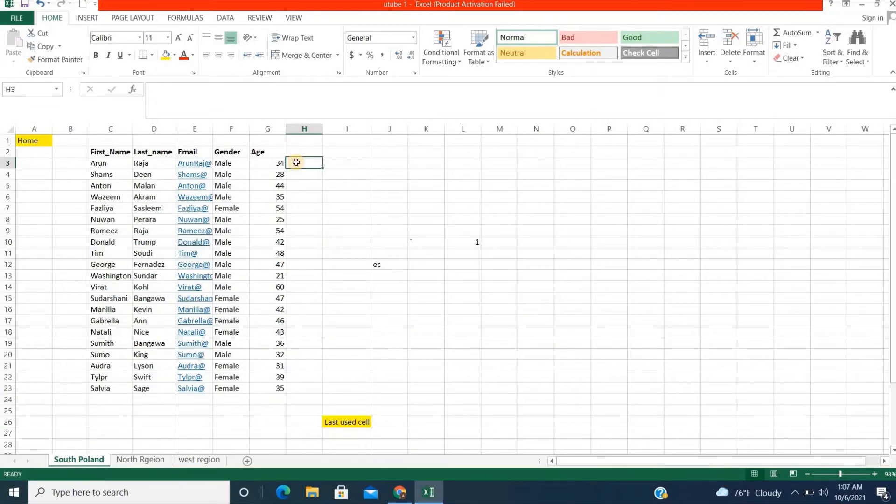
pyautogui.write('=')
pyautogui.click(277, 164)
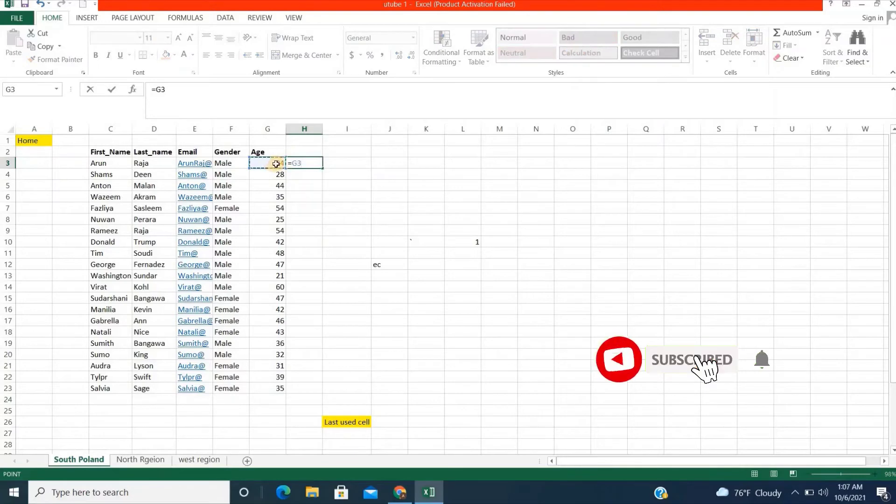
pyautogui.press('Return')
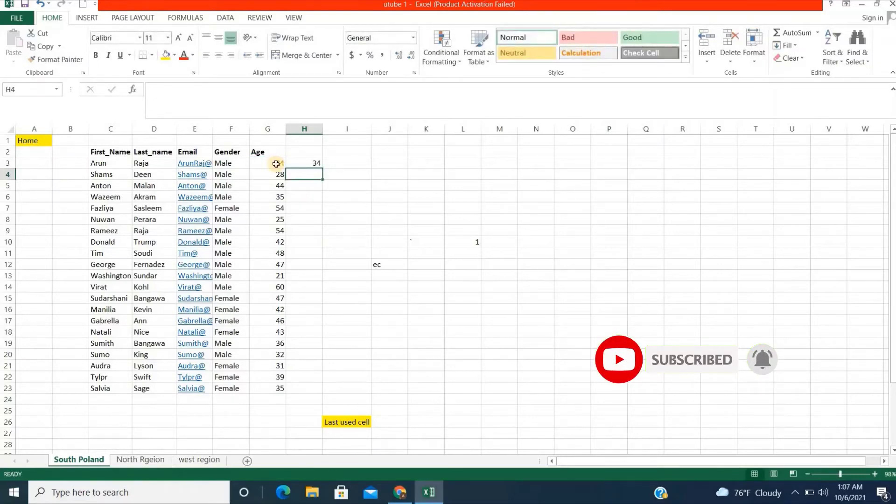
pyautogui.hotkey('ctrl', 'd')
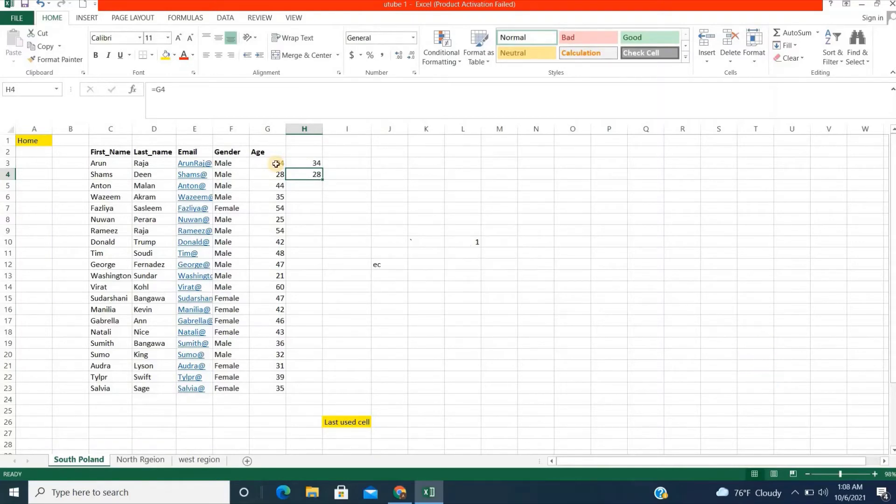
# Make the reference in cell H4's formula absolute so that it reads =$G$4
pyautogui.click(159, 90)
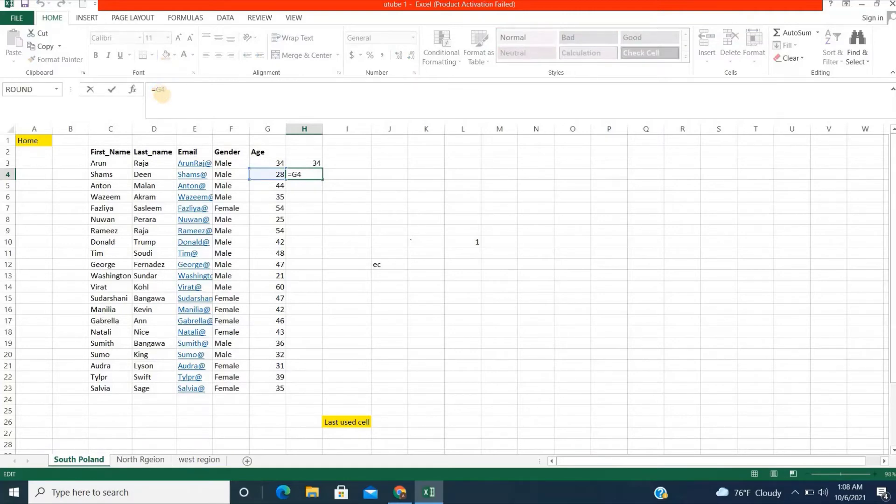
pyautogui.press('F4')
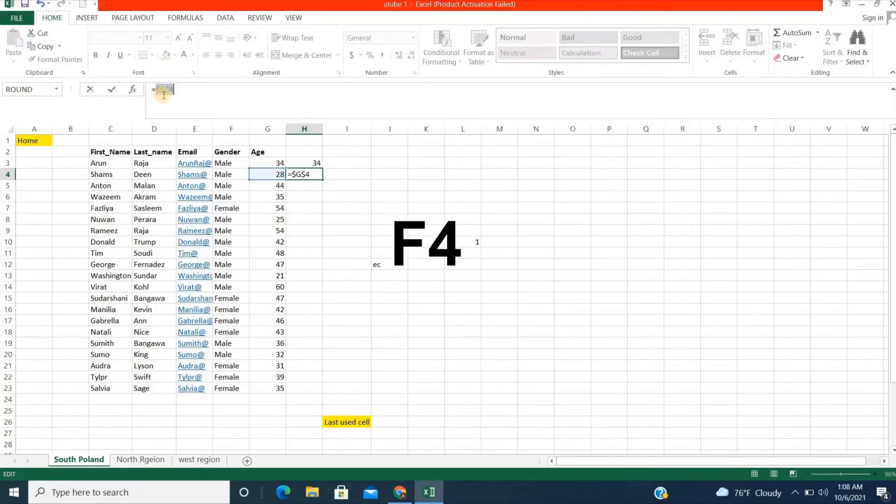
pyautogui.press('Return')
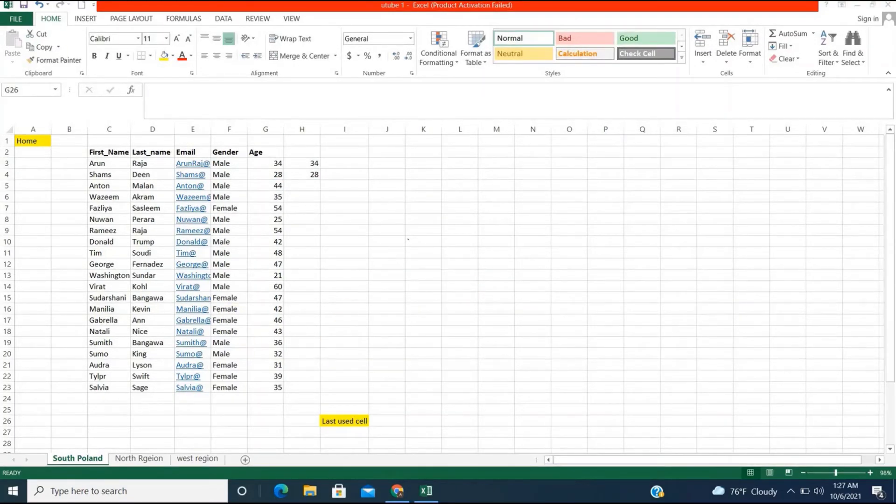
# Hide row 13 and unhide it again
pyautogui.click(7, 275)
pyautogui.hotkey('ctrl', '9')
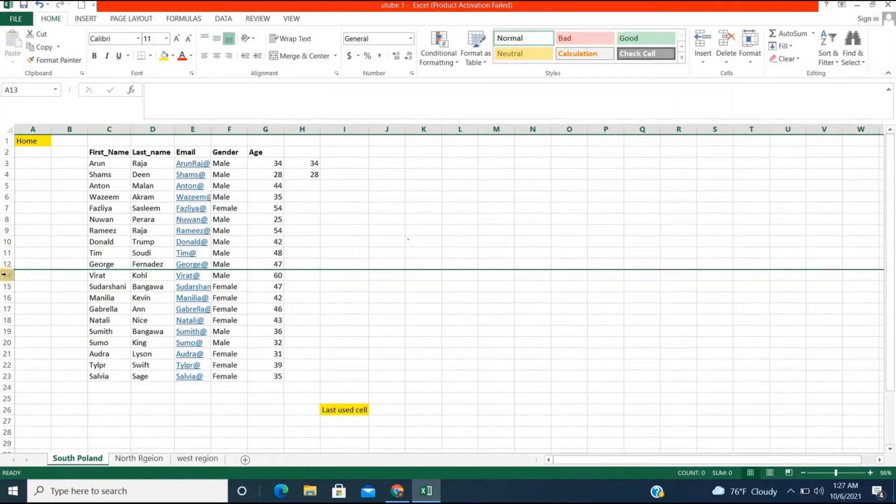
pyautogui.hotkey('ctrl', 'shift', '9')
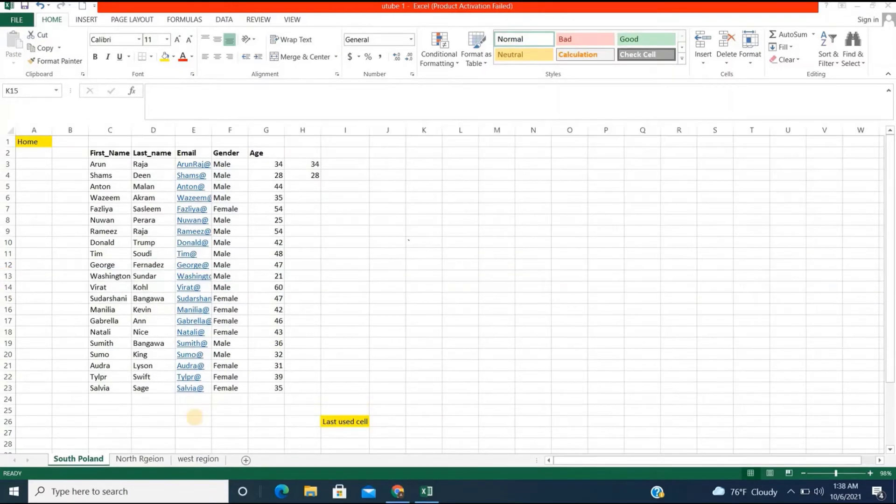
# Hide column D with the last names and unhide it again
pyautogui.click(142, 130)
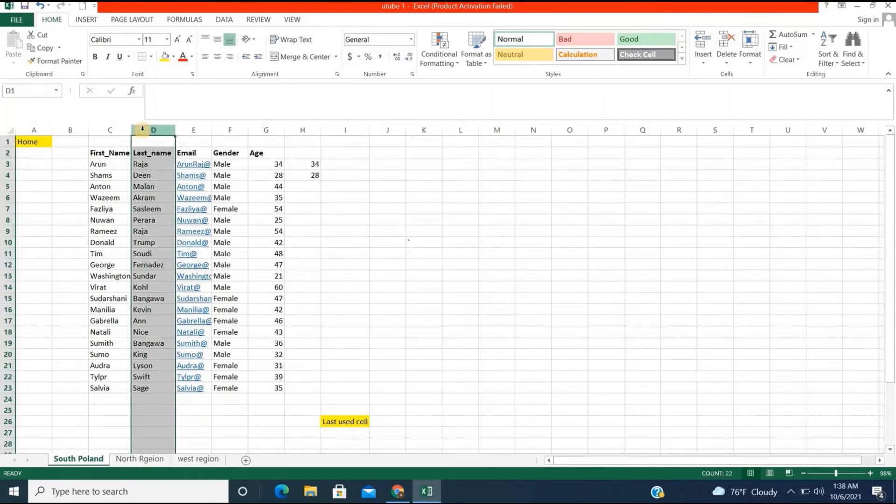
pyautogui.hotkey('ctrl', '0')
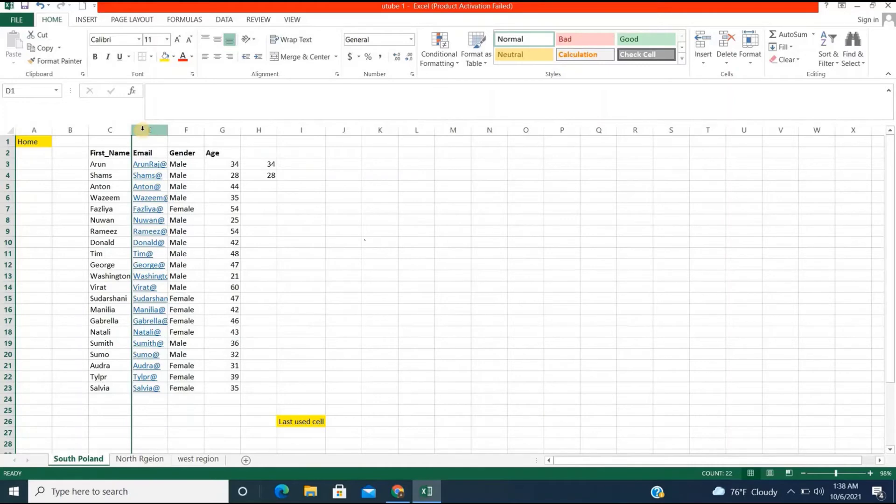
pyautogui.press('alt')
pyautogui.press('o')
pyautogui.press('c')
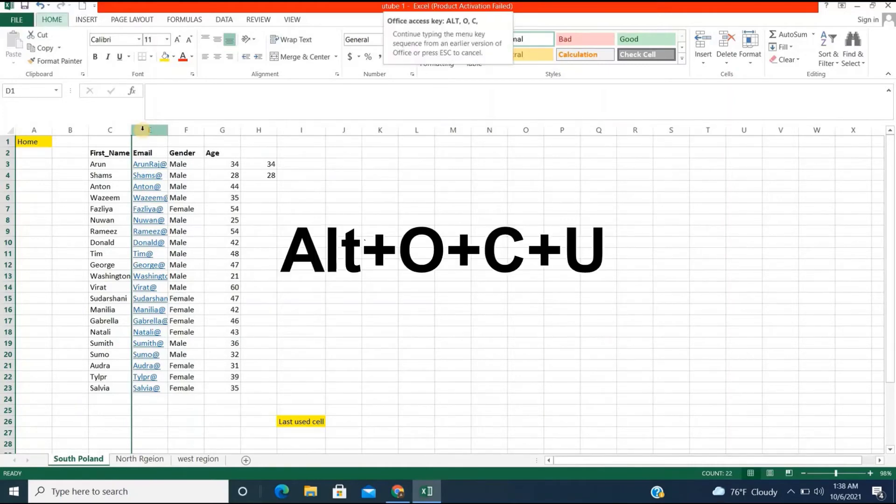
pyautogui.press('u')
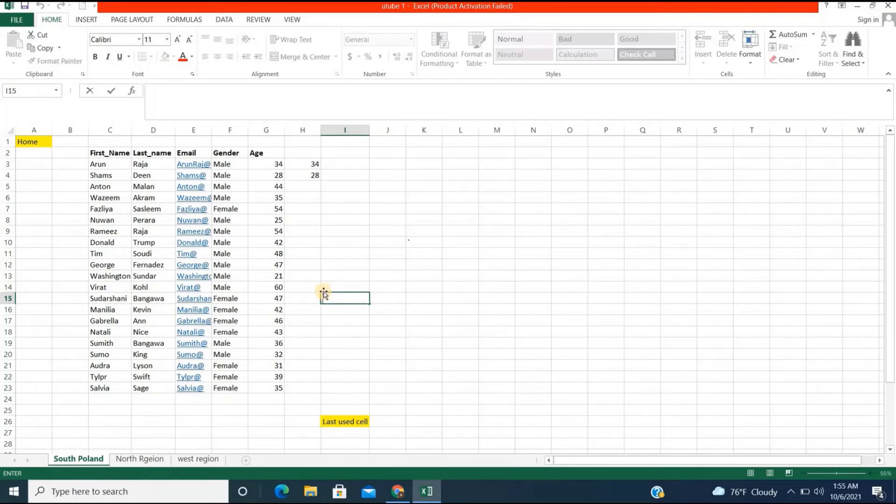
# Collapse the ribbon and expand it again
pyautogui.hotkey('ctrl', 'F1')
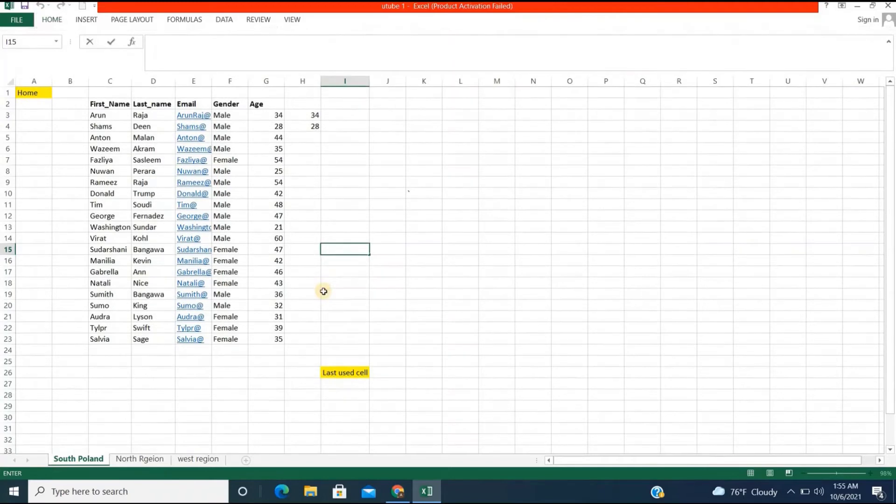
pyautogui.hotkey('ctrl', 'F1')
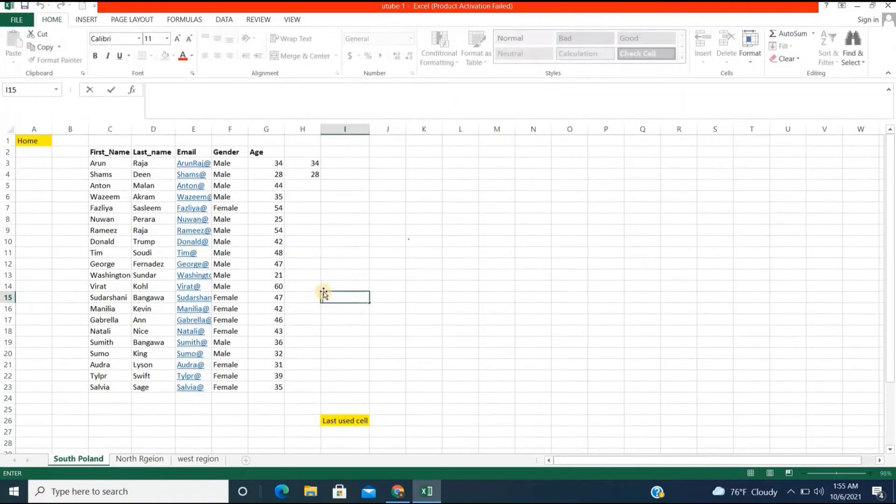
# Select cell J12 and set the sheet's zoom to a custom 39%
pyautogui.click(399, 262)
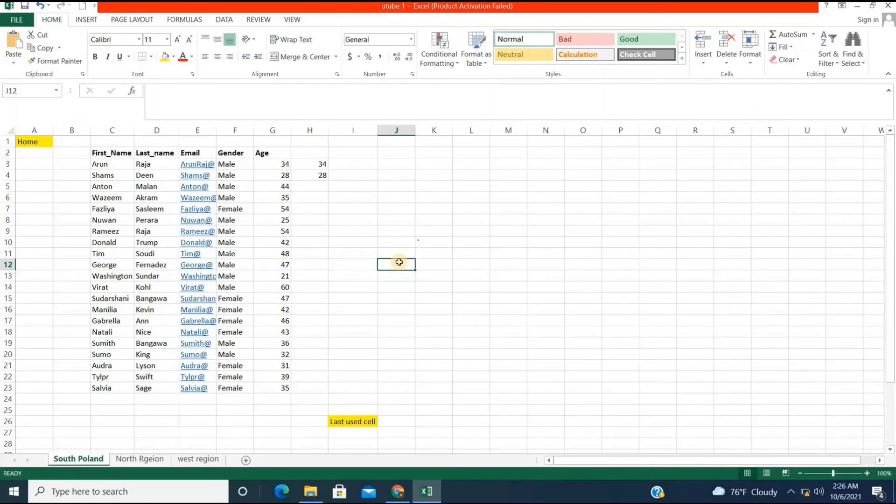
pyautogui.hotkey('alt', 'v')
pyautogui.press('z')
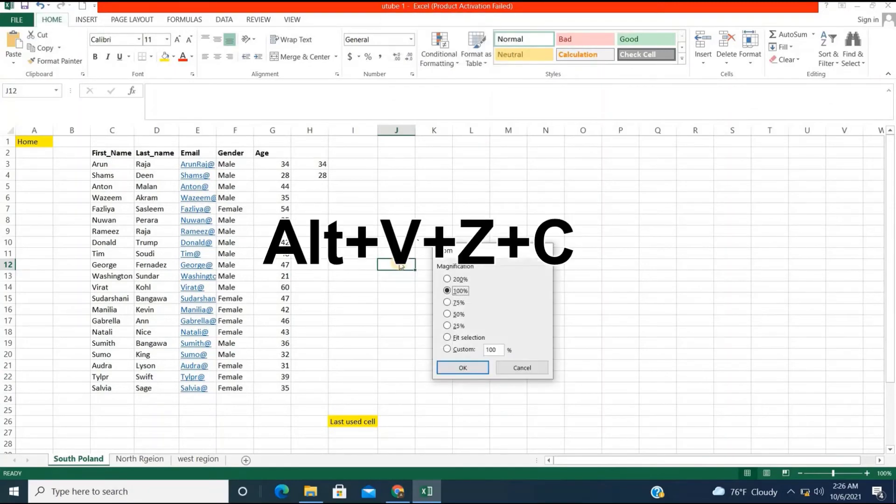
pyautogui.press('c')
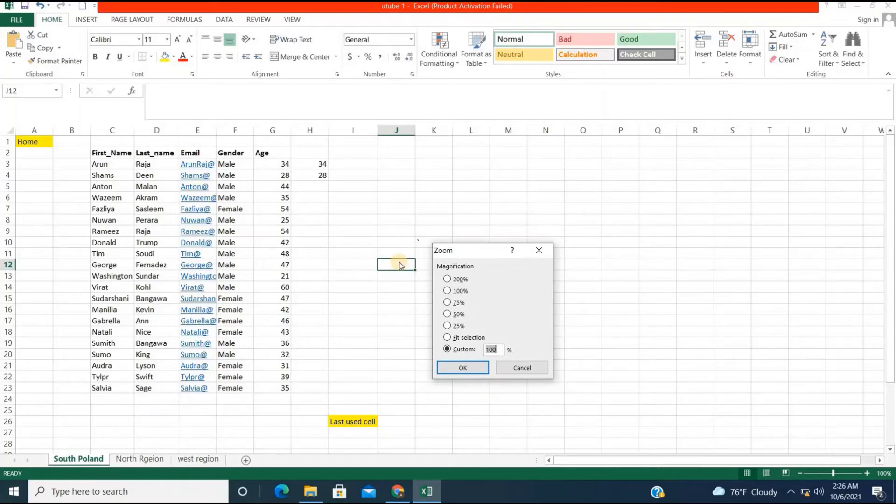
pyautogui.write('39')
pyautogui.press('Return')
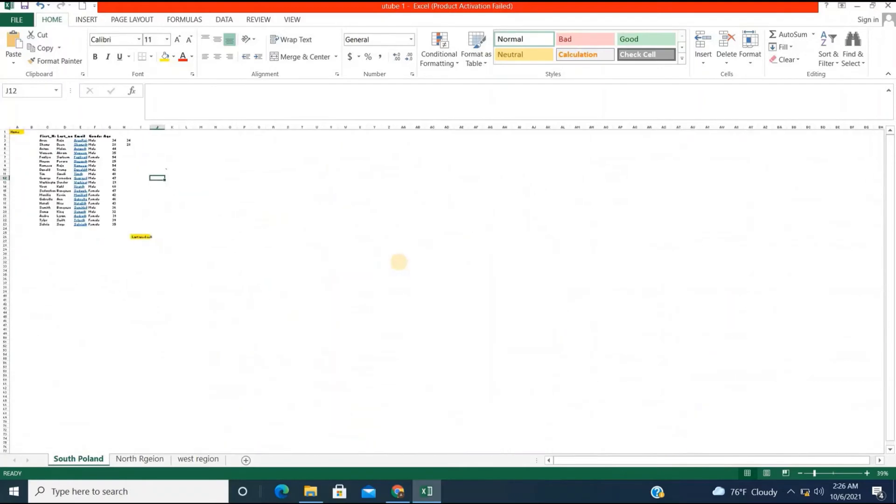
# Set the sheet's custom zoom to 100%
pyautogui.press('alt')
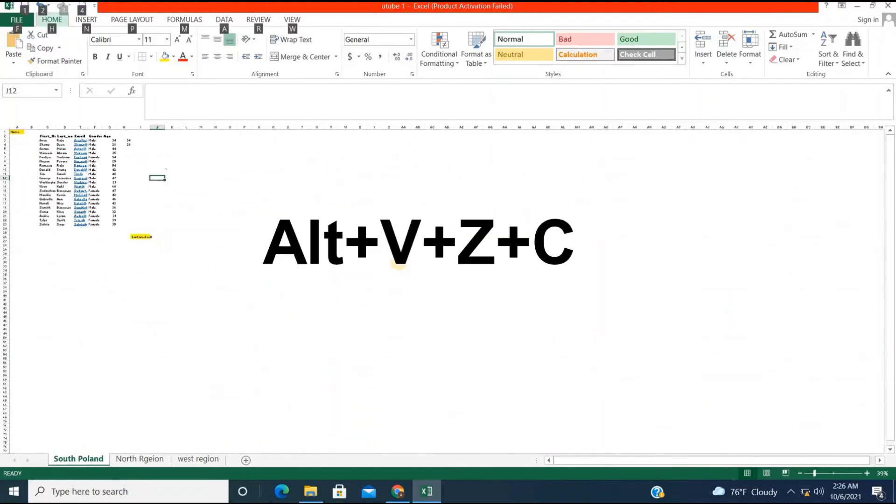
pyautogui.press('v')
pyautogui.press('z')
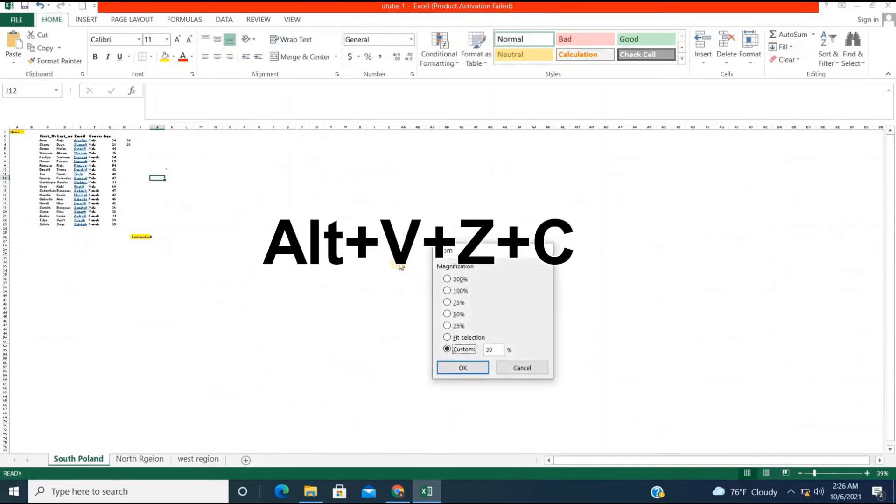
pyautogui.press('c')
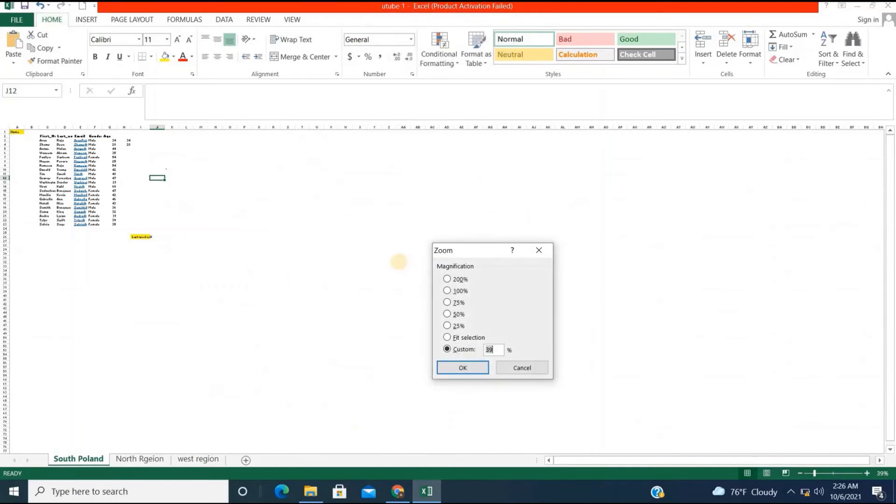
pyautogui.write('100')
pyautogui.press('Return')
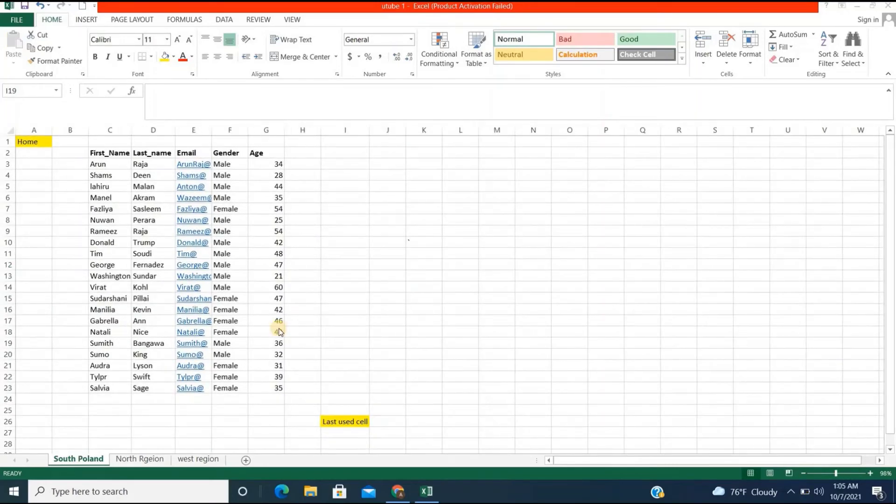
# Create named ranges for the whole data table C2:G23 using only the top row values as names
pyautogui.click(105, 208)
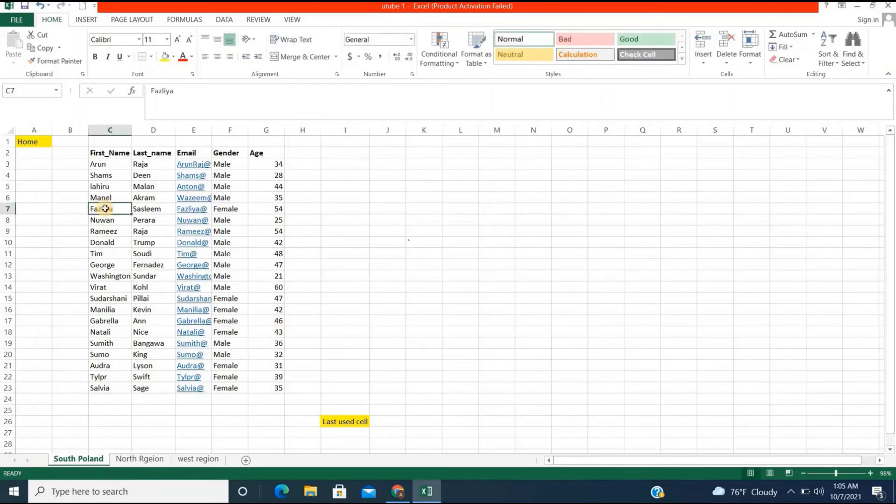
pyautogui.hotkey('ctrl', 'a')
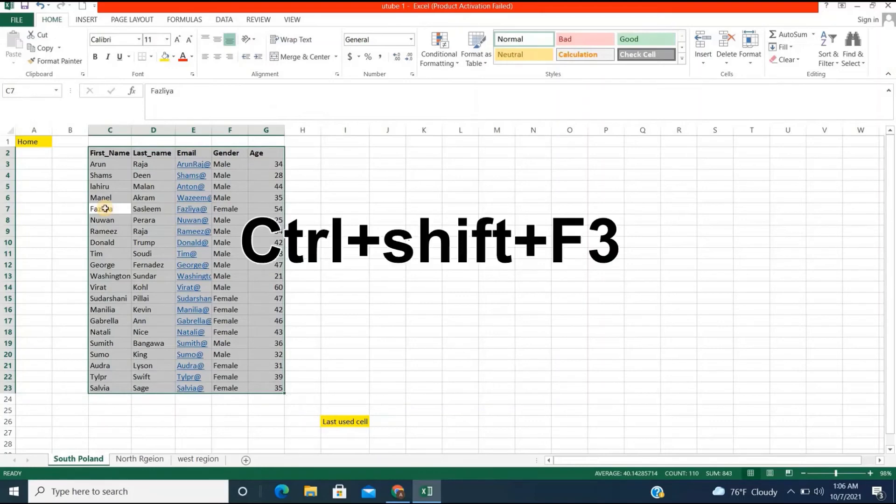
pyautogui.hotkey('ctrl', 'shift', 'F3')
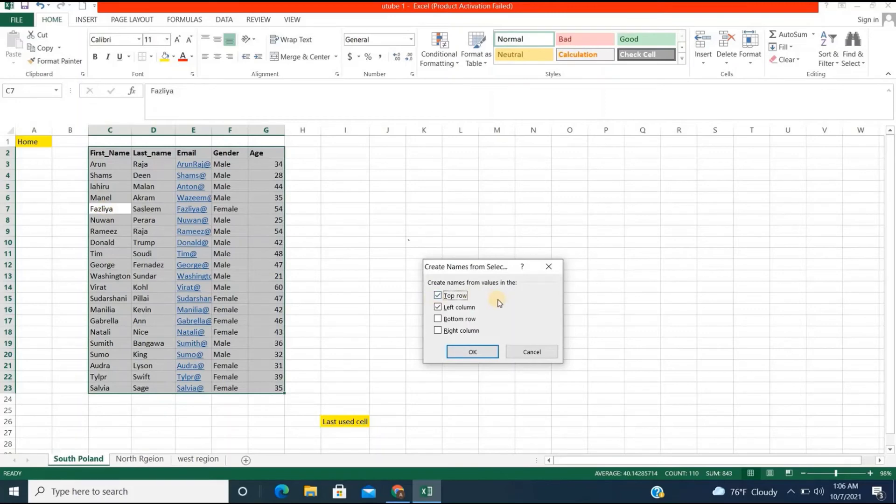
pyautogui.click(438, 309)
pyautogui.click(478, 350)
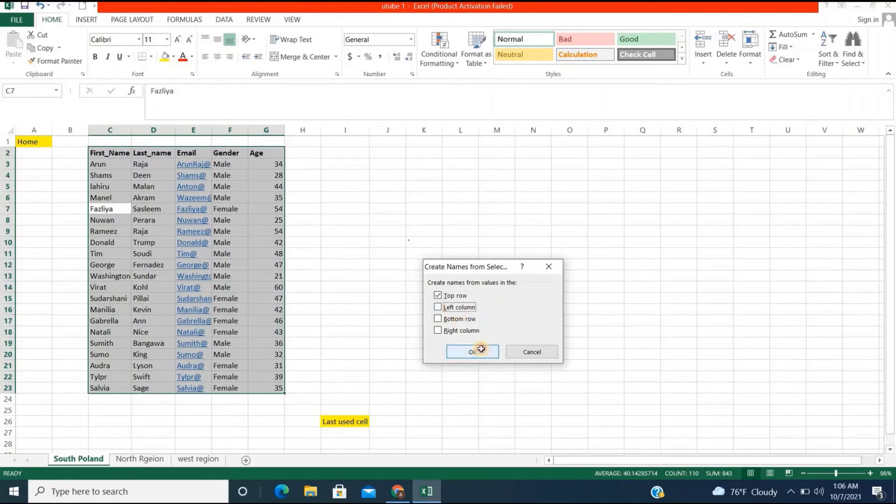
# View the defined names in the Name Box list and in the Name Manager
pyautogui.click(57, 94)
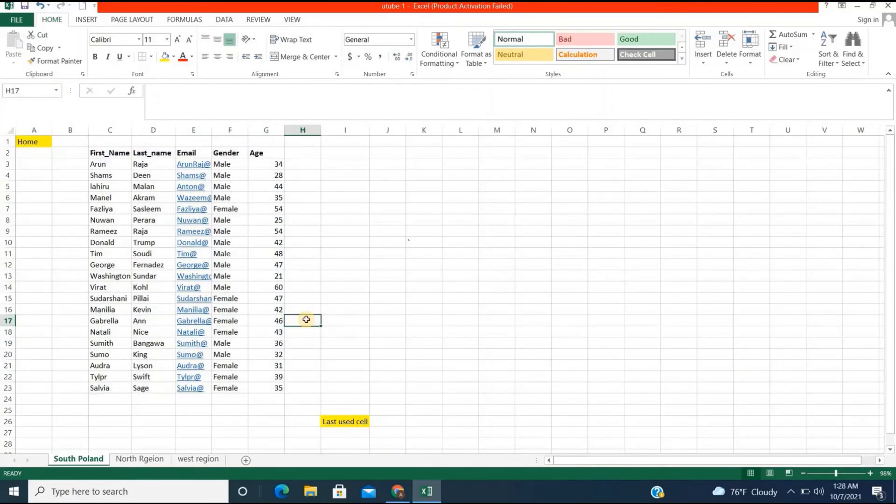
pyautogui.hotkey('ctrl', 'F3')
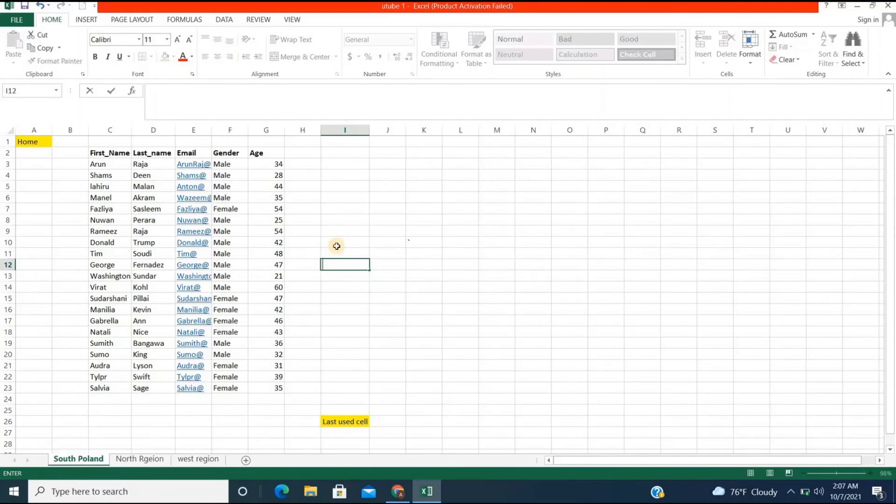
# Enter a SUM formula in cell I12 that pastes the defined name Age as its argument
pyautogui.write('=sum(')
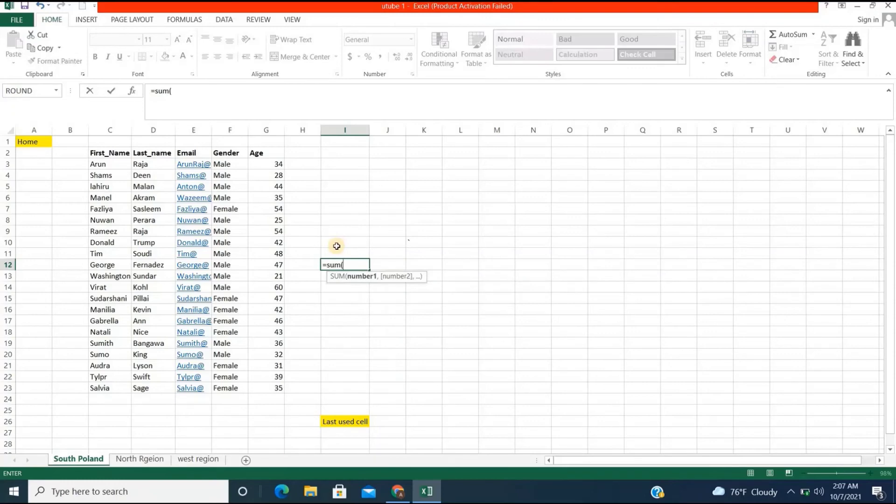
pyautogui.press('F3')
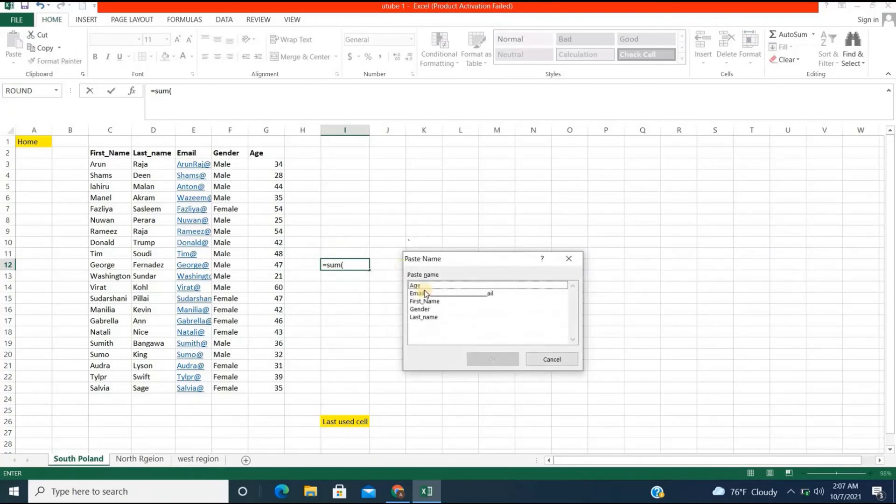
pyautogui.click(414, 286)
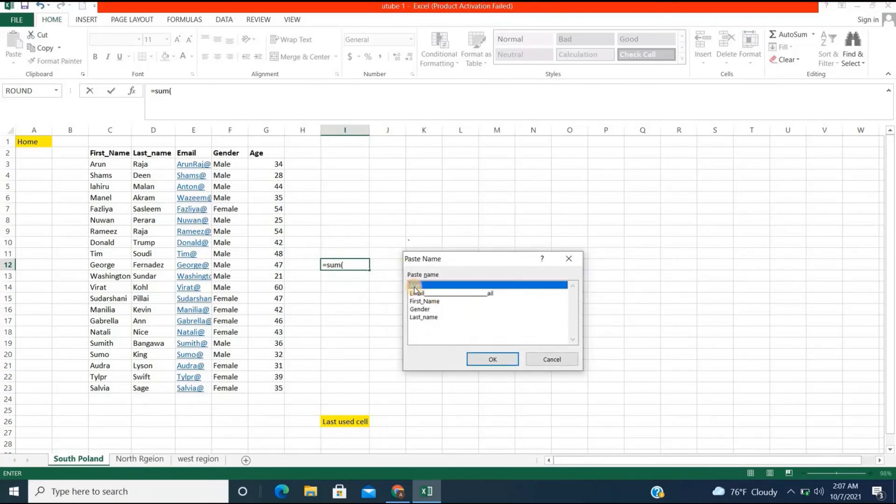
pyautogui.click(492, 359)
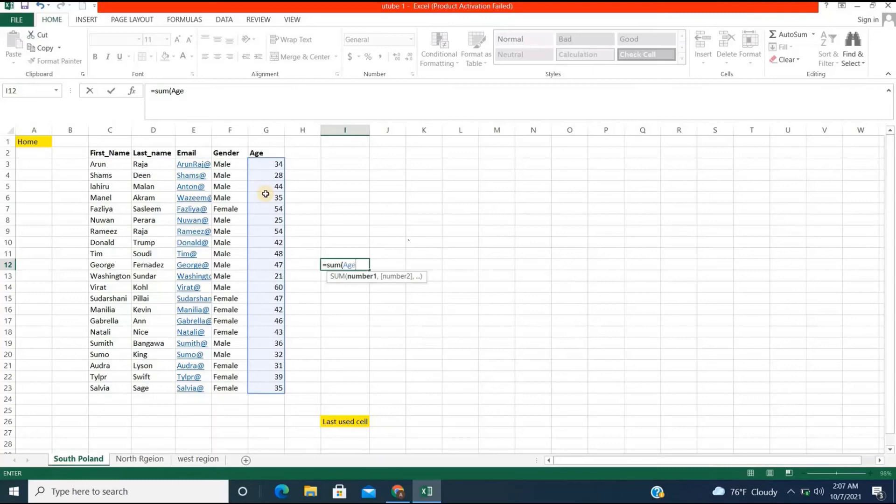
pyautogui.press('Tab')
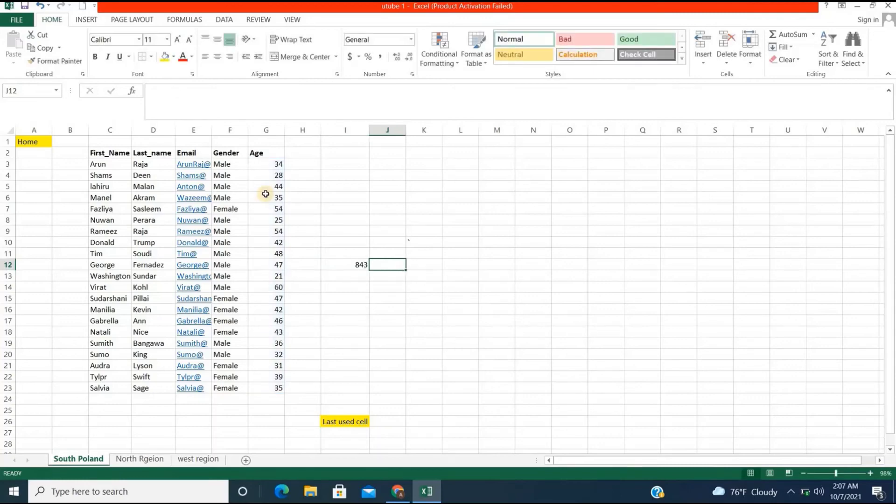
pyautogui.click(376, 274)
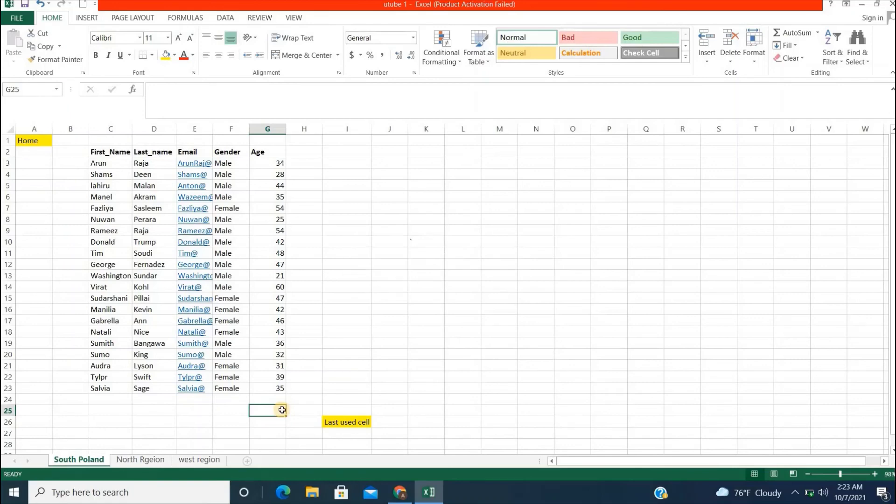
# Total the Age column in cell G25 with AutoSum, using =SUM(G3:G24)
pyautogui.hotkey('alt', '=')
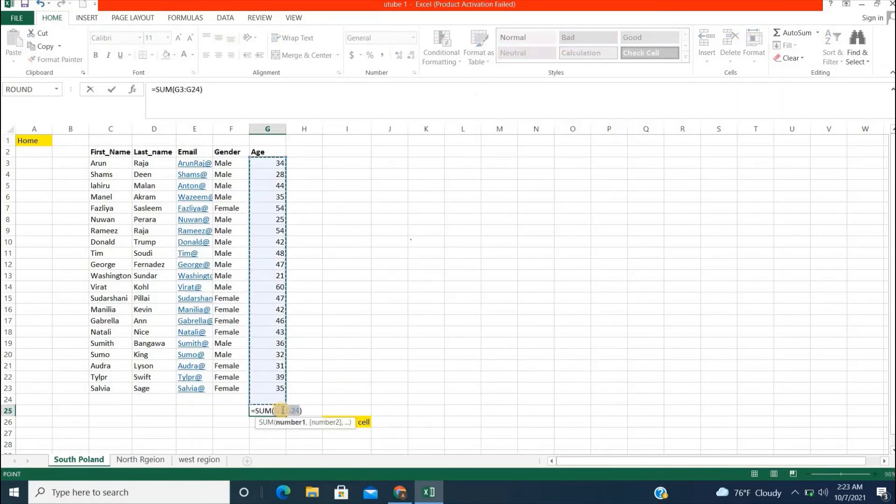
pyautogui.press('Return')
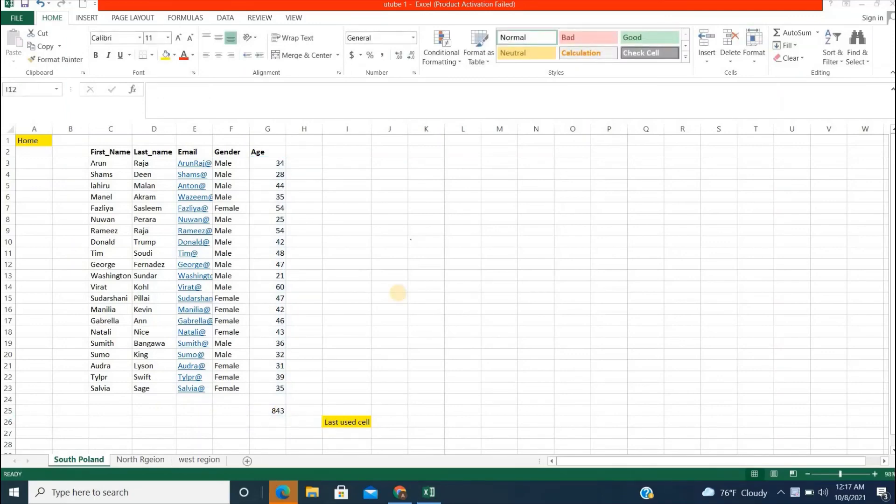
# Enter Hello, Newline and Anotherline on three separate lines within cell I12
pyautogui.write('H')
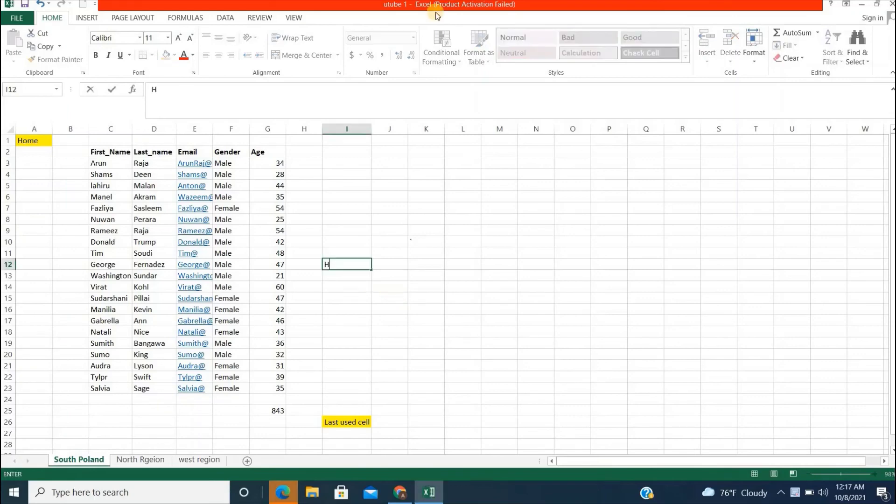
pyautogui.write('ello')
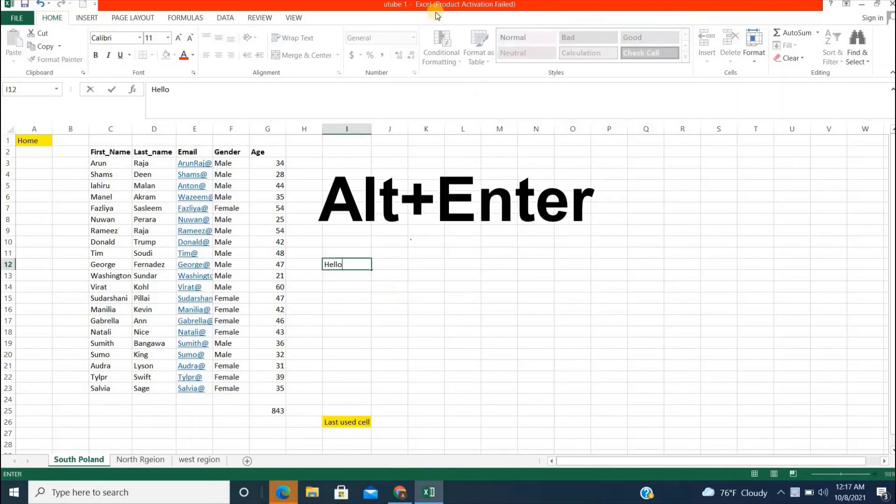
pyautogui.press('alt')
pyautogui.hotkey('alt', 'Return')
pyautogui.write('Newline')
pyautogui.hotkey('alt', 'Return')
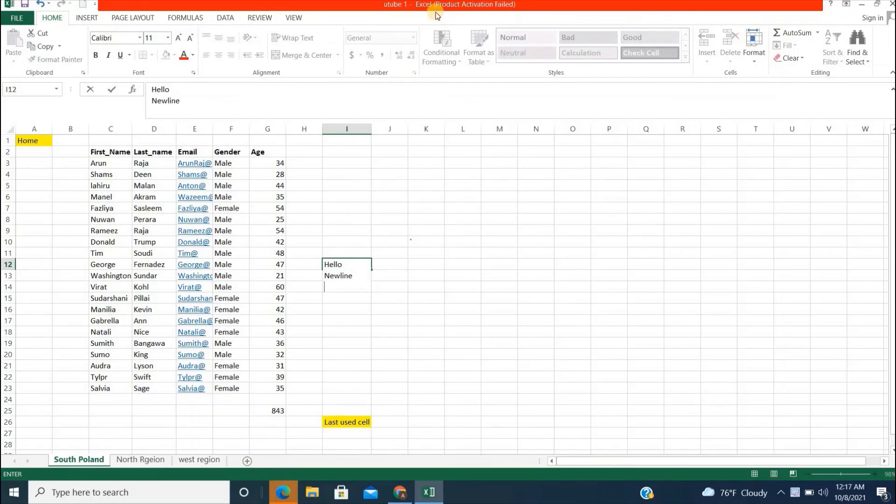
pyautogui.write('Anotherline')
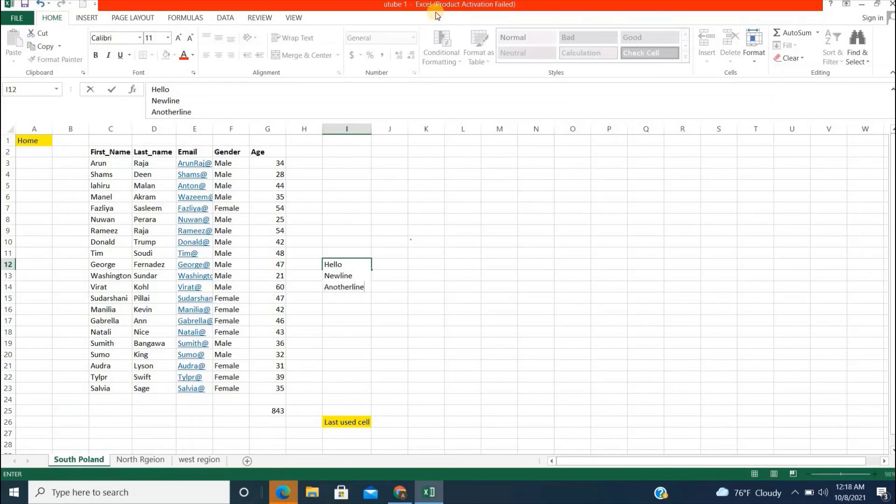
pyautogui.click(357, 344)
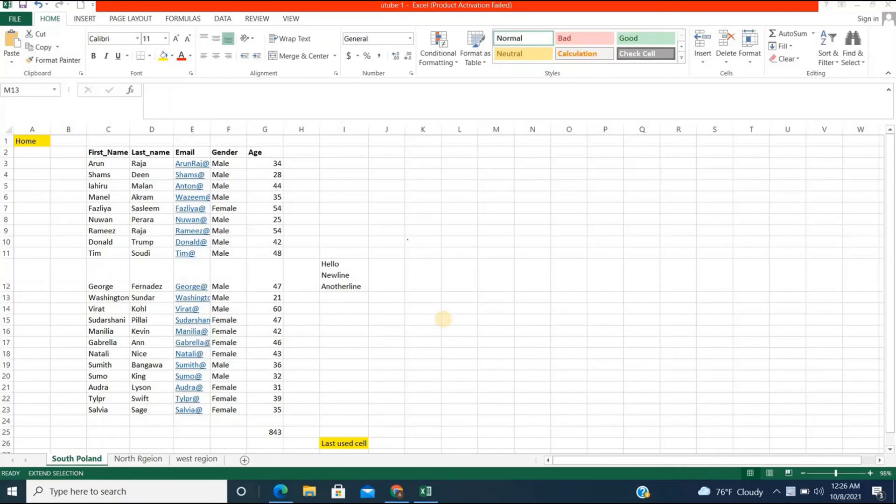
# Open the context menu for cell M13, and open the Save As dialog for the workbook
pyautogui.hotkey('shift', 'F10')
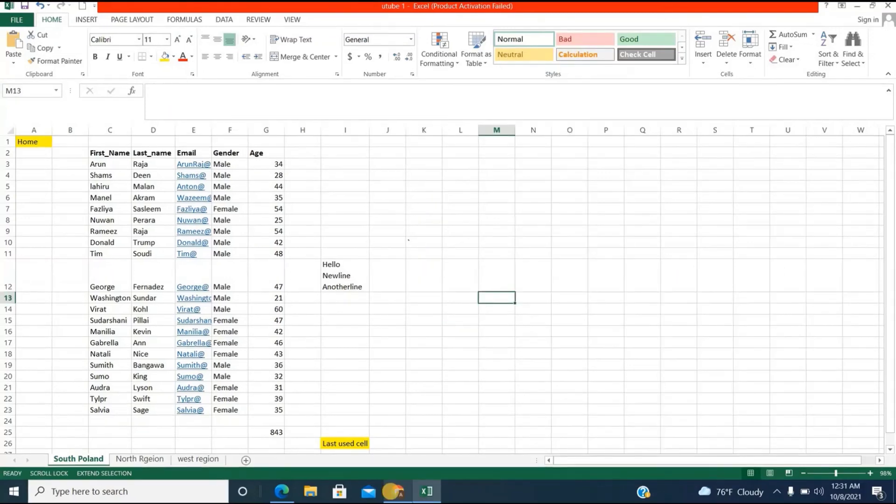
pyautogui.press('F12')
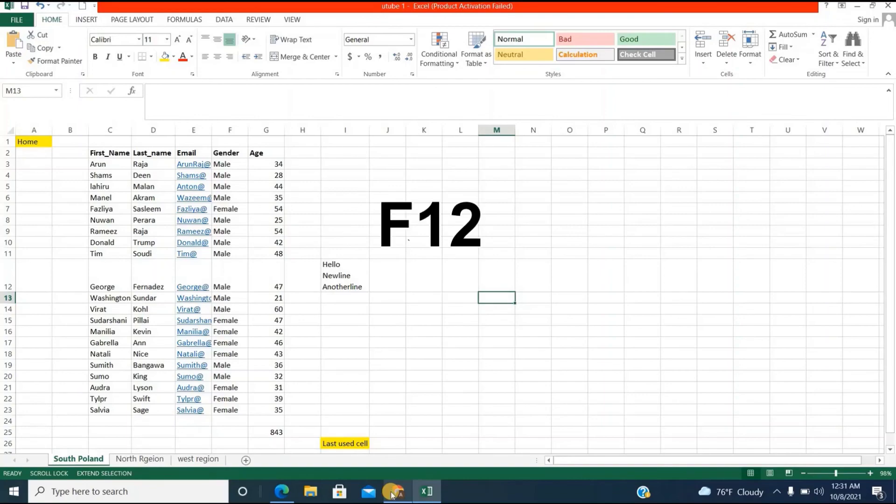